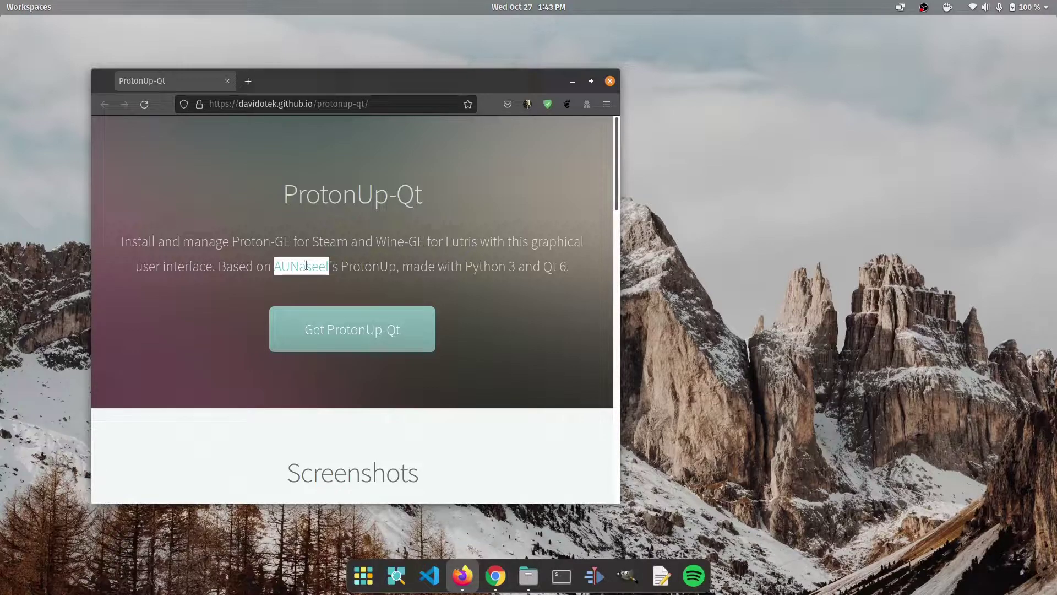
Look over the ProtonUp-Qt web page in Firefox, scrolling down and back up.
double_click(257, 104)
left_click(543, 221)
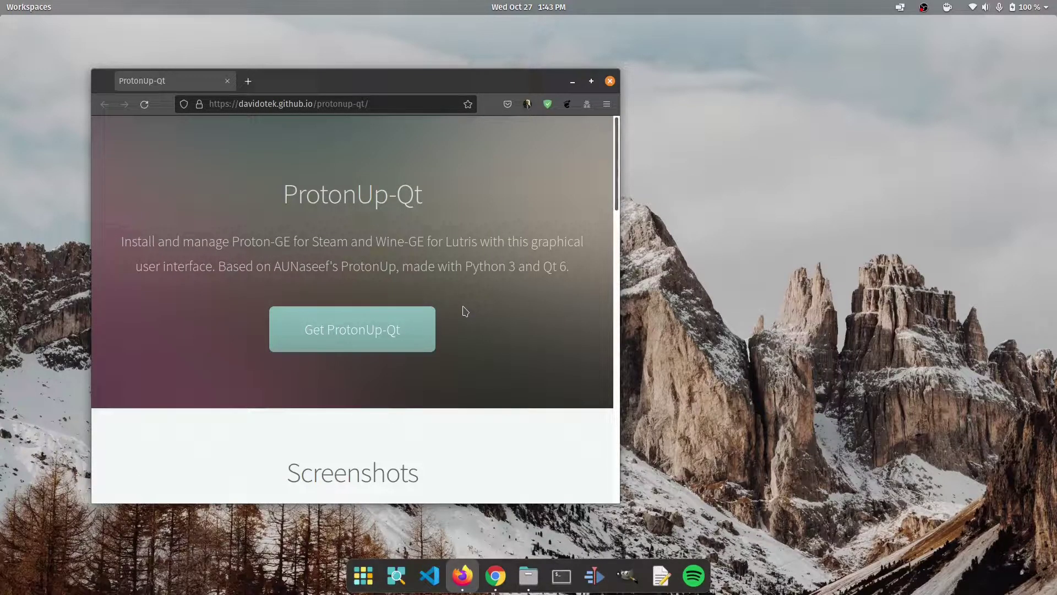
scroll(465, 373, "down", 5)
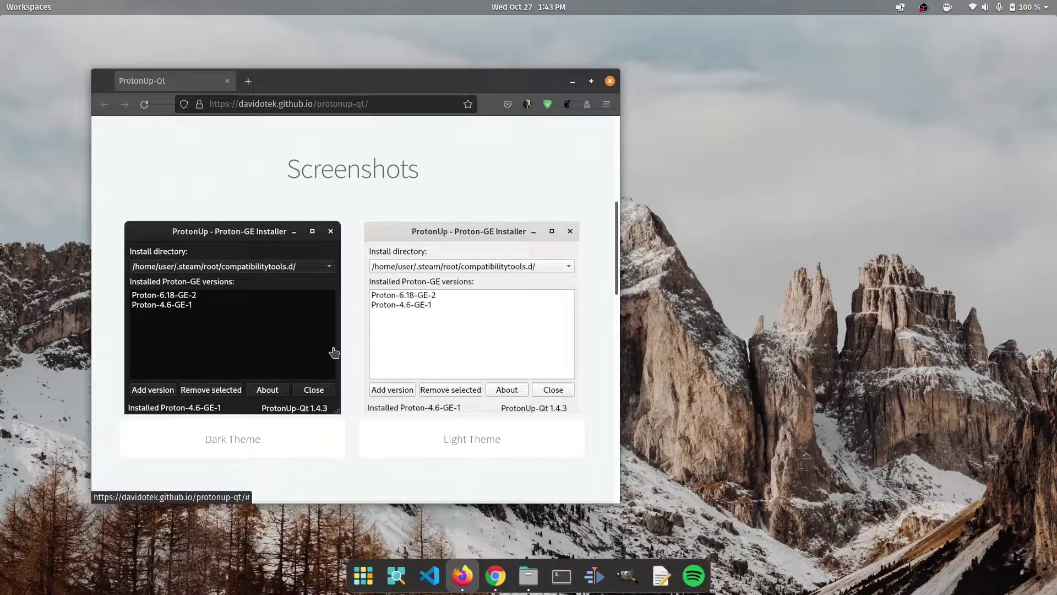
scroll(328, 338, "up", 4)
scroll(326, 336, "up", 1)
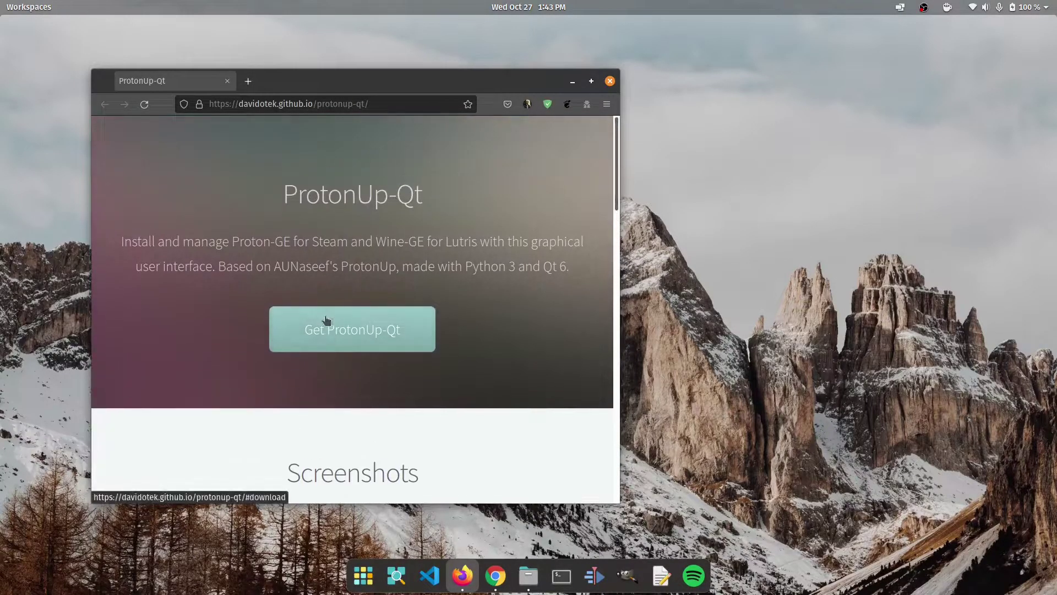
From the Download section, fetch the ProtonUp-Qt v2.0.0 AppImage, cancel saving, and open Files.
left_click(331, 328)
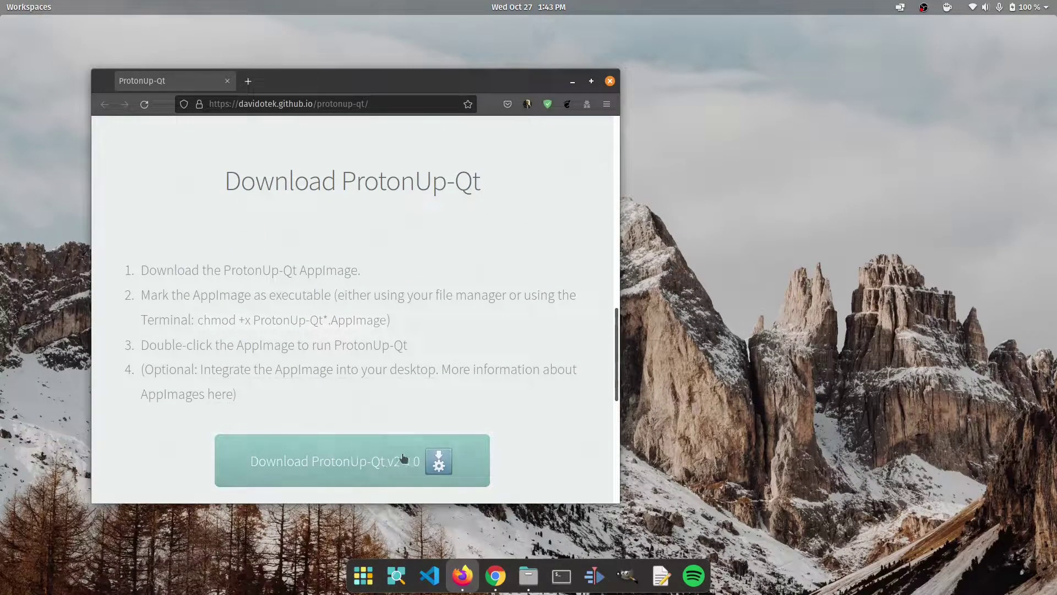
left_click(364, 467)
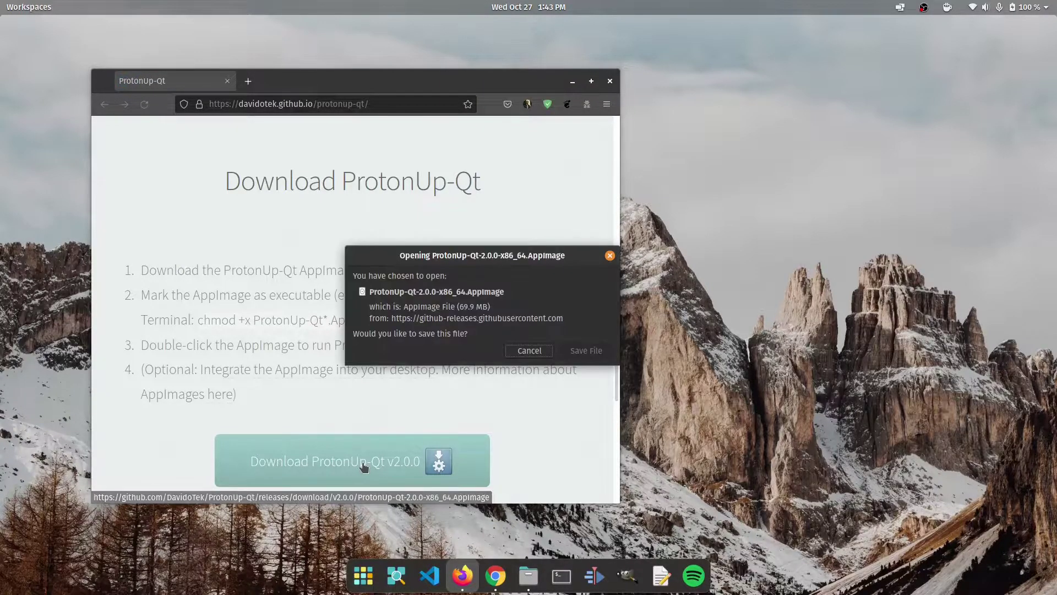
left_click(533, 354)
left_click(528, 573)
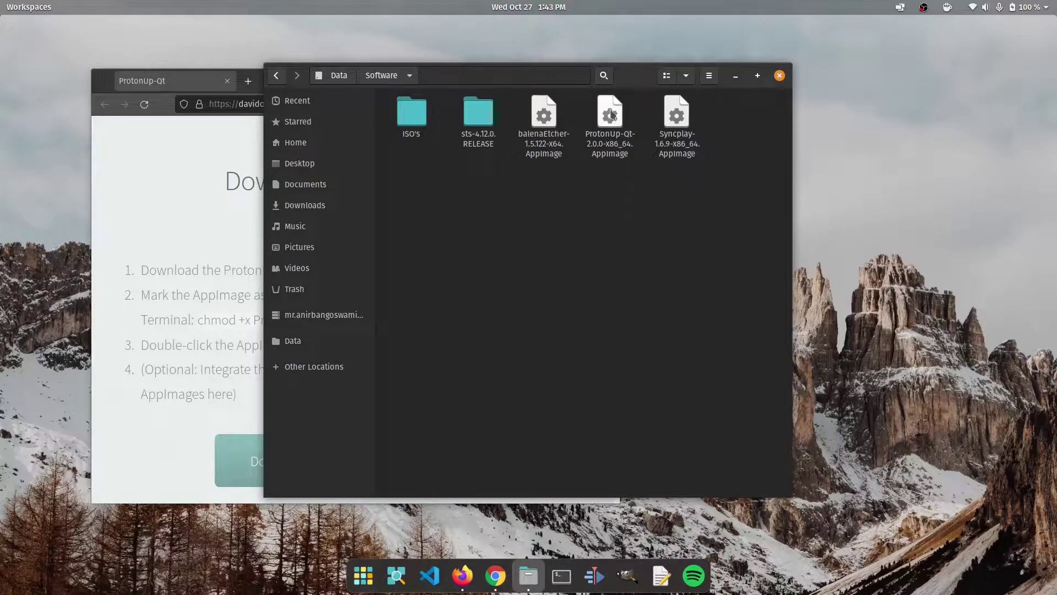
Check the Permissions in Properties of ProtonUp-Qt-2.0.0-x86_64.AppImage allow executing it as a program.
left_click(610, 110)
right_click(612, 114)
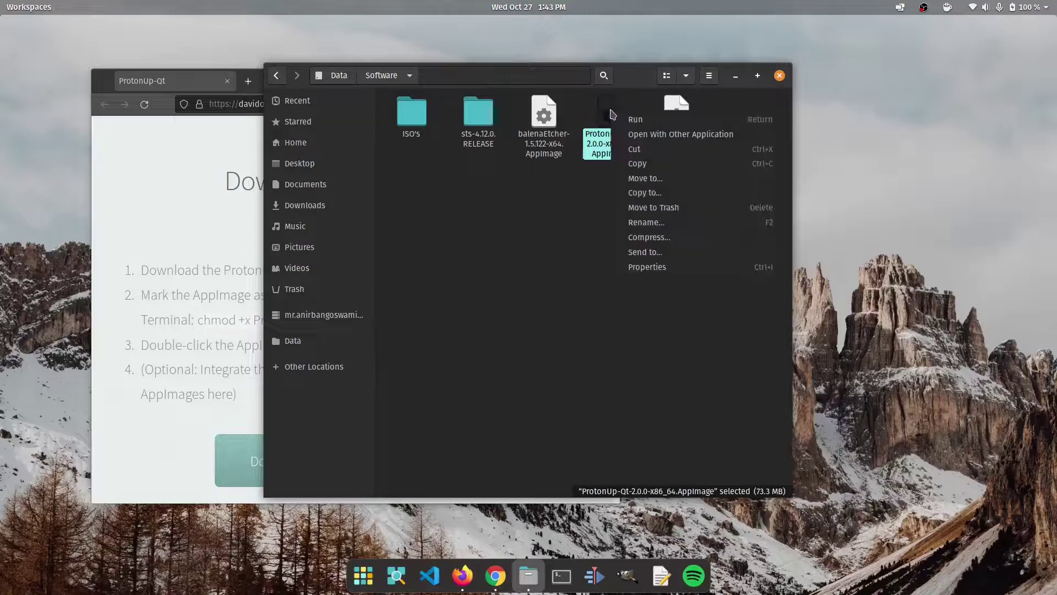
left_click(650, 266)
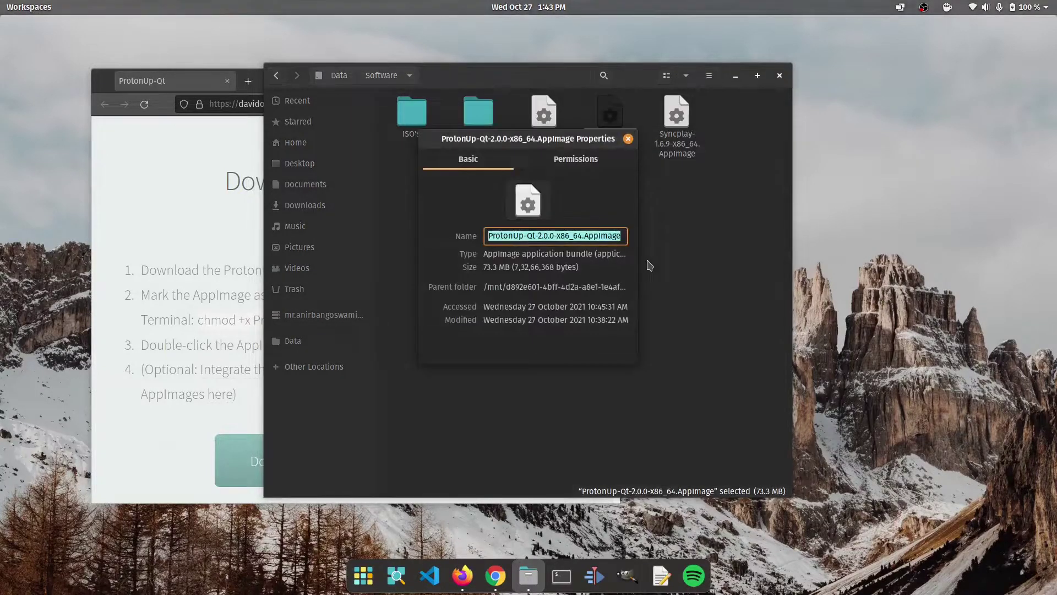
left_click(570, 161)
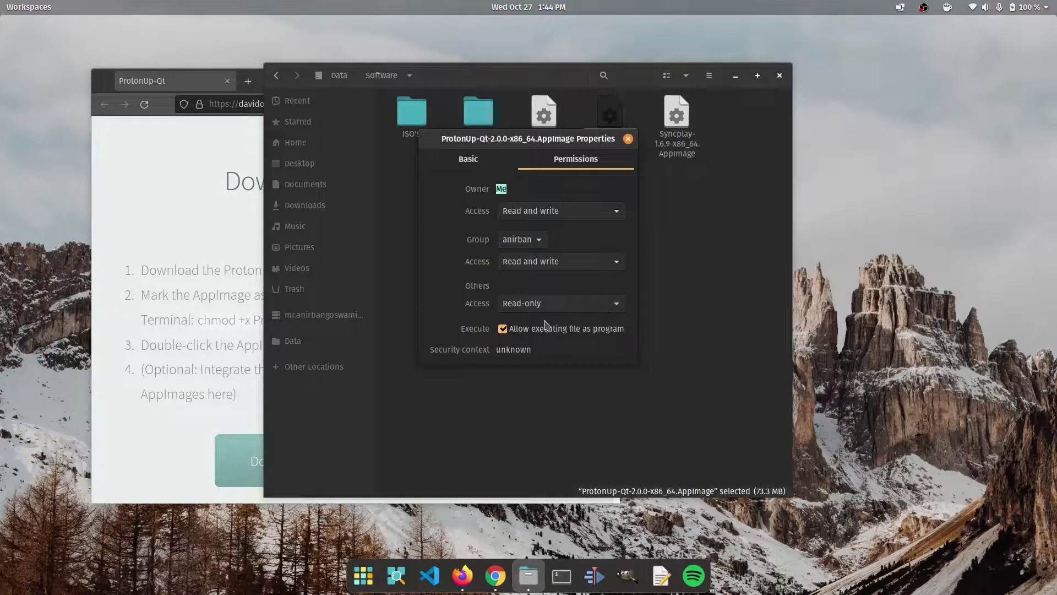
left_click(628, 139)
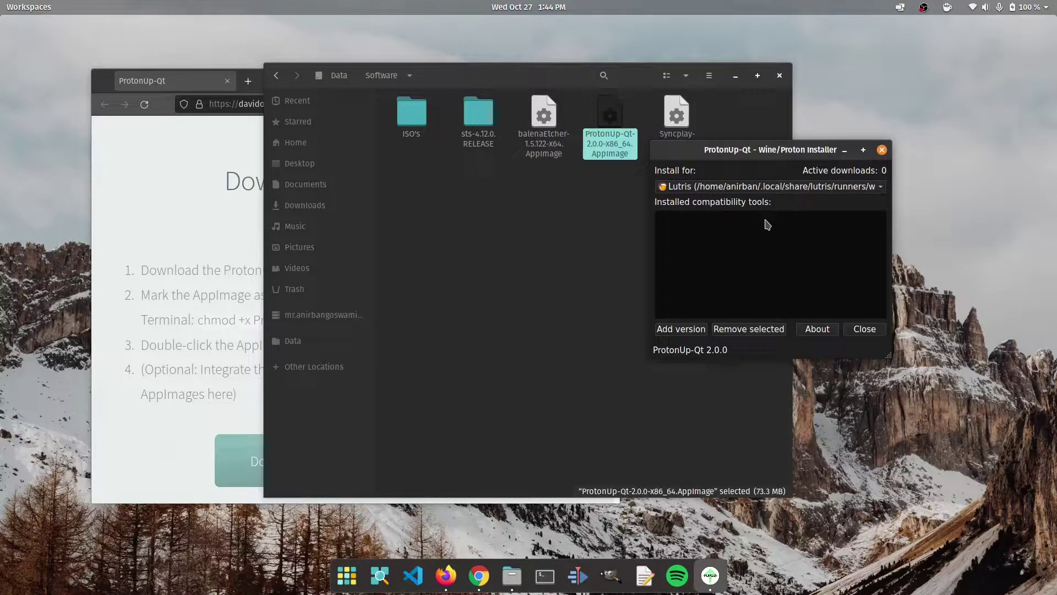
left_click(882, 151)
key("super")
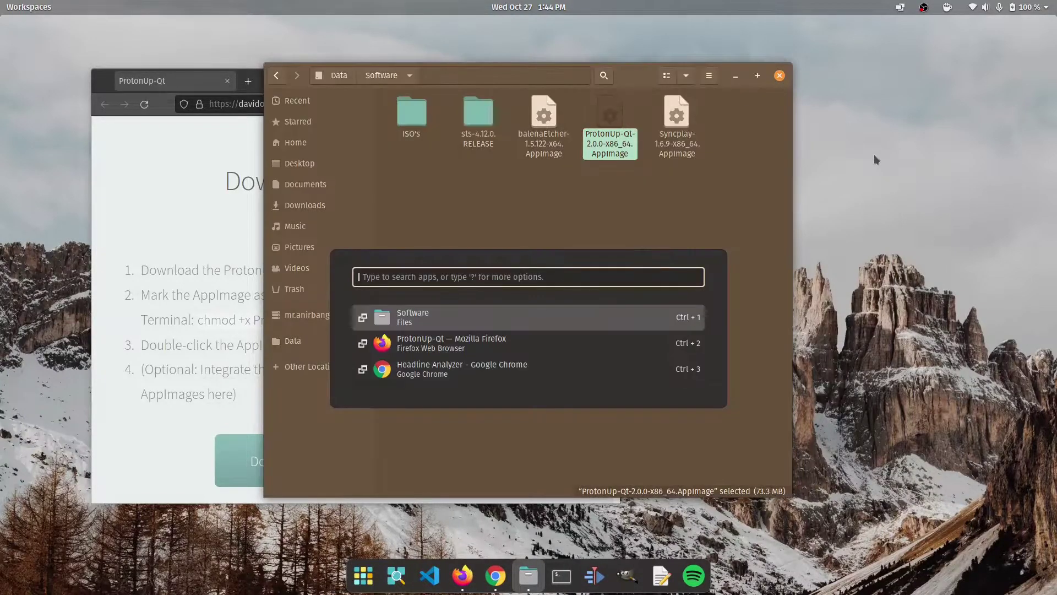
type("set")
key("Return")
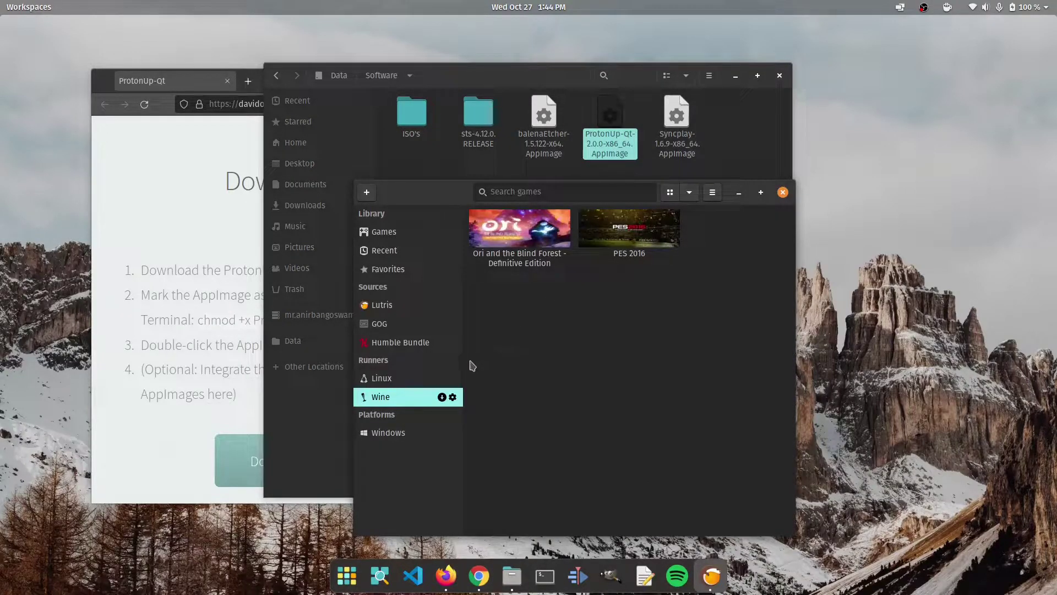
left_click(397, 399)
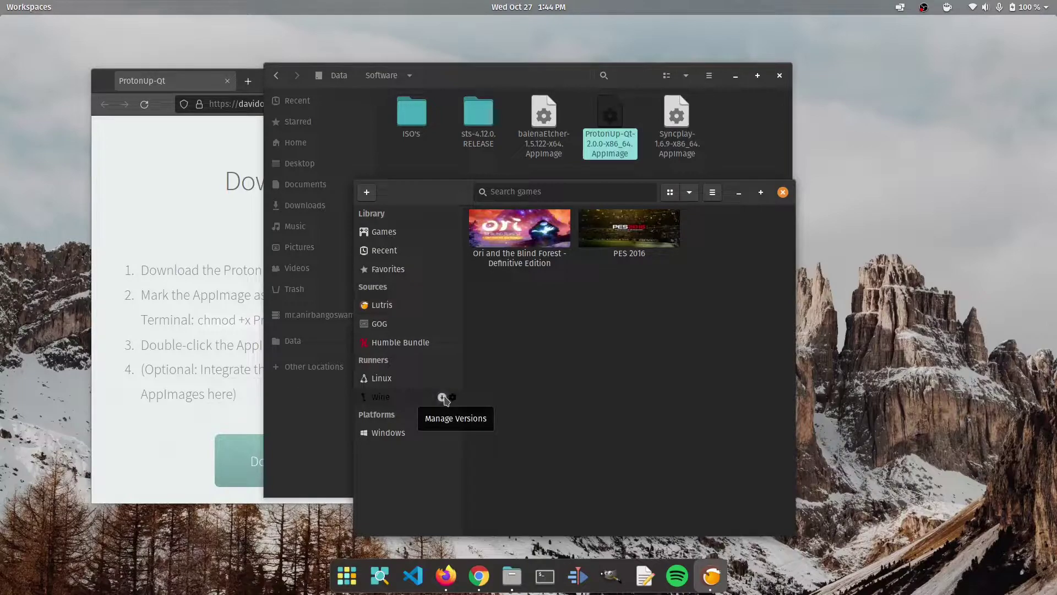
left_click(442, 397)
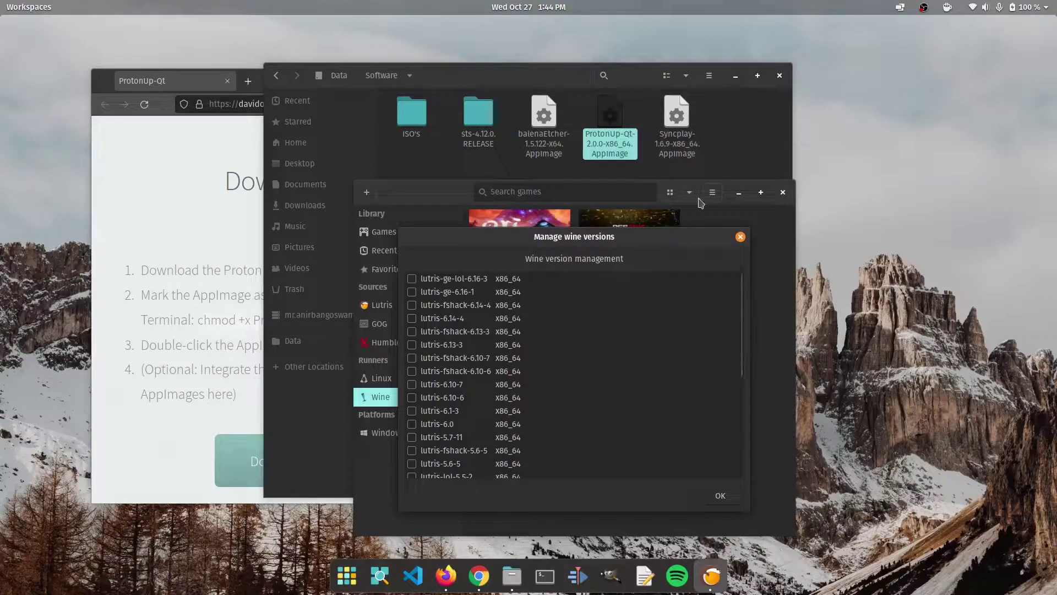
left_click(740, 236)
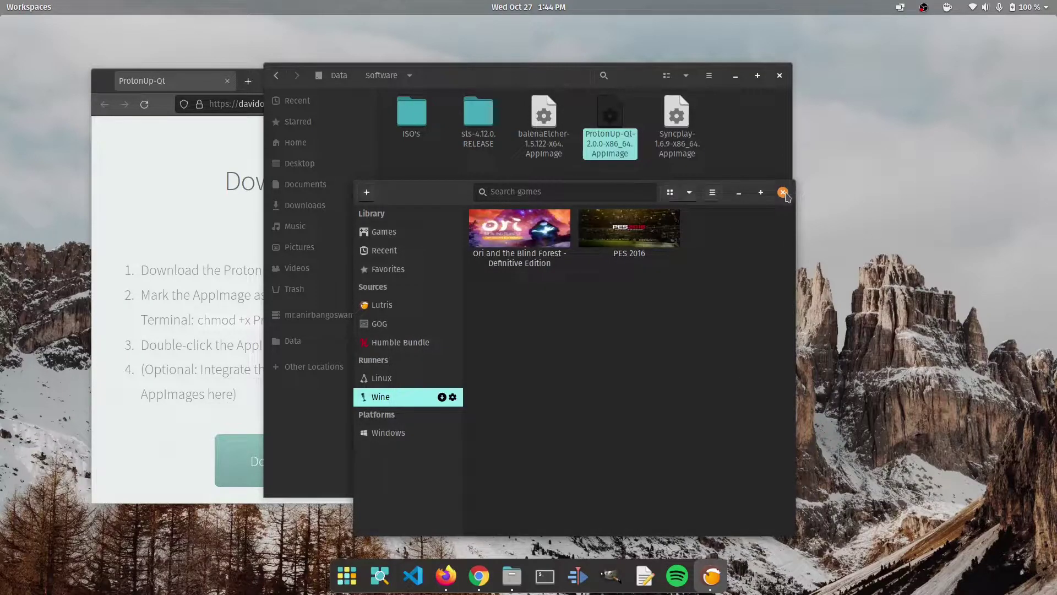
Close Lutris, then choose Wine-GE version 6.20-GE-1 under Add version and install it.
left_click(783, 192)
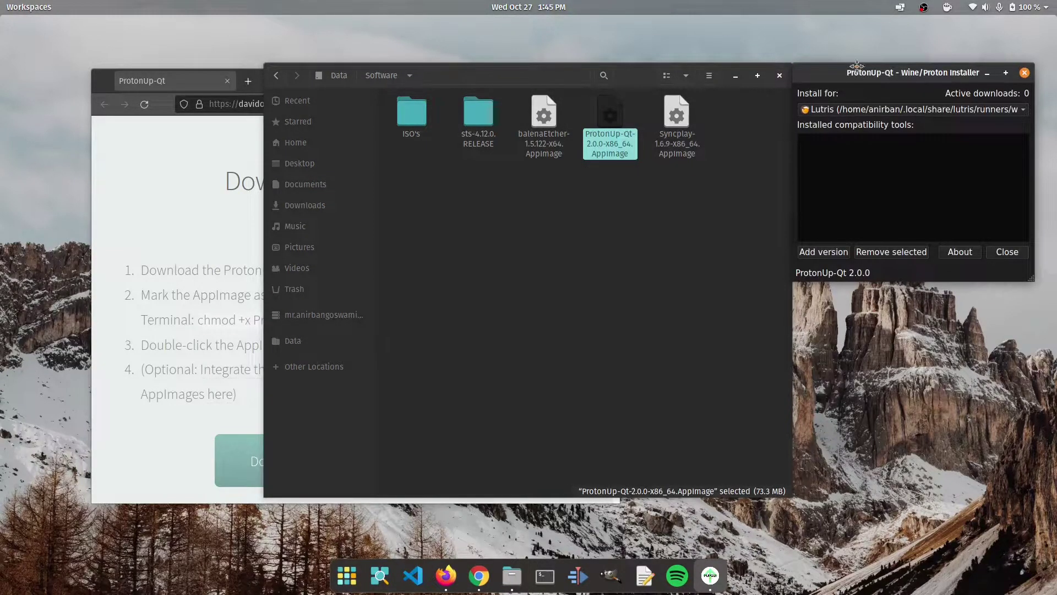
left_click_drag(857, 66, 540, 171)
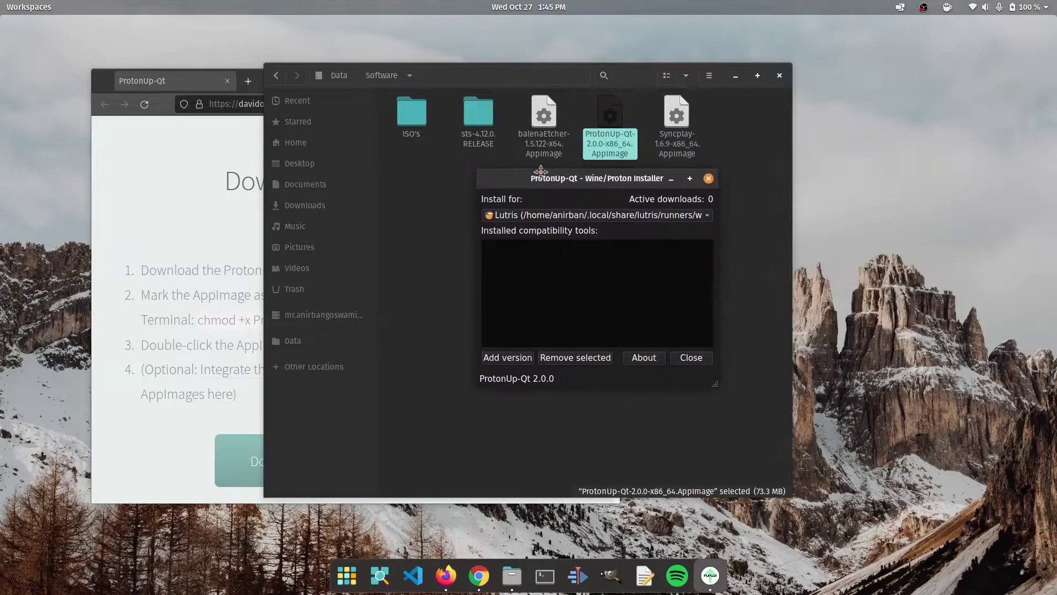
left_click(502, 359)
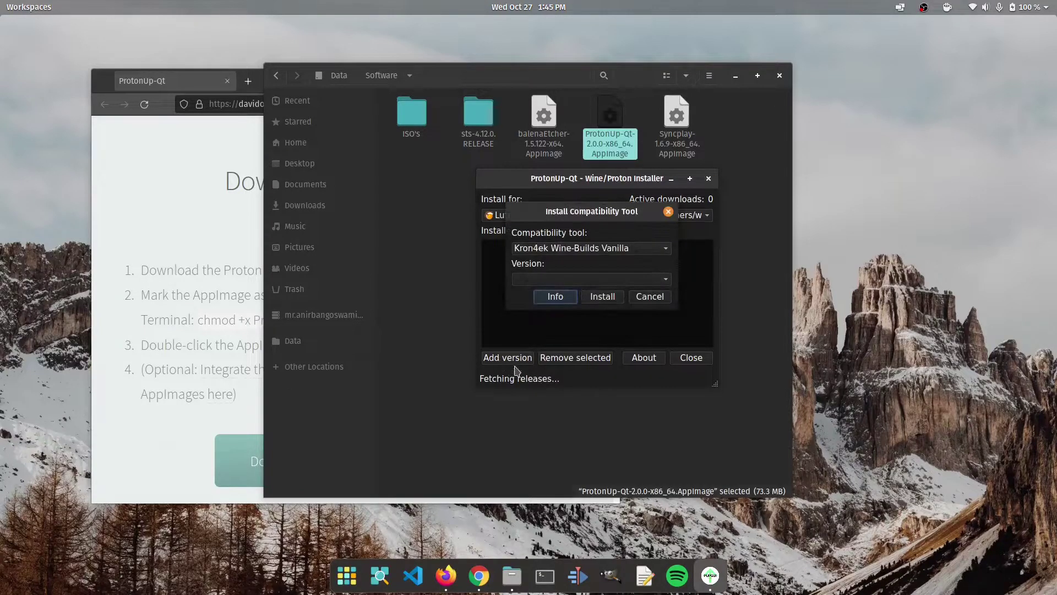
left_click(548, 253)
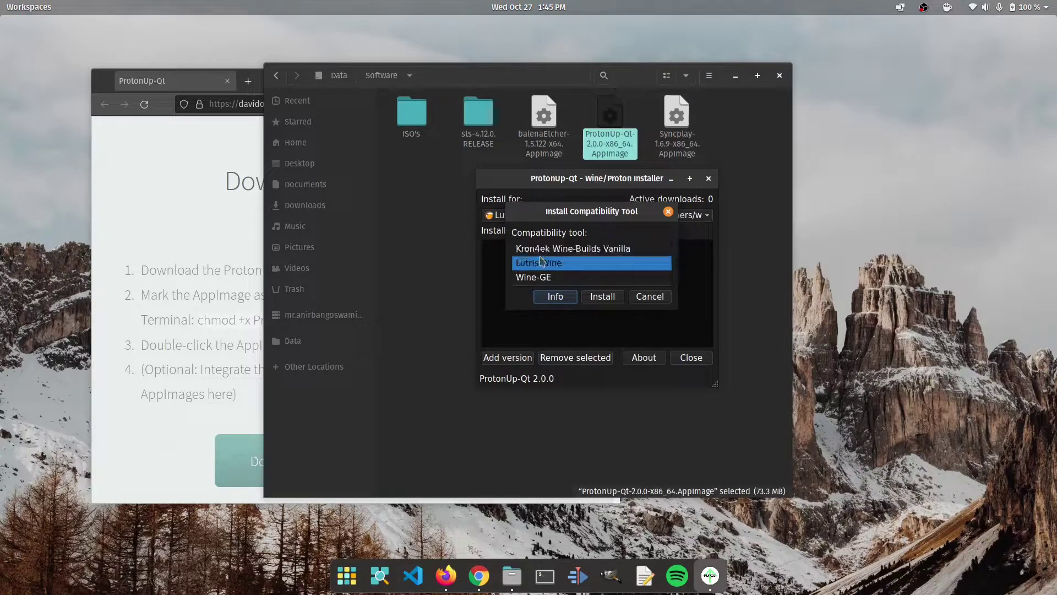
left_click(544, 279)
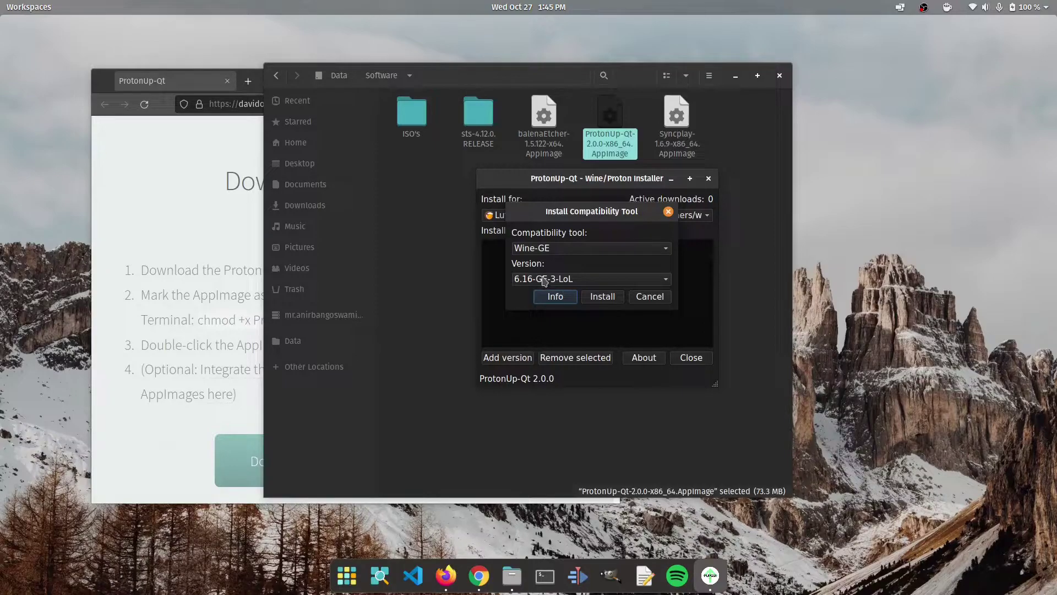
left_click(559, 284)
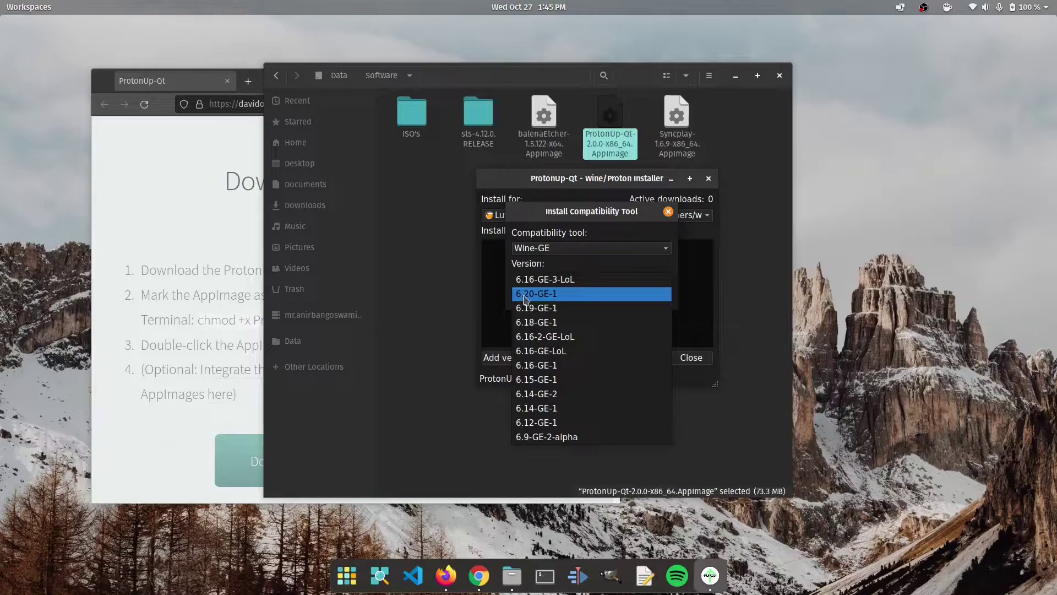
left_click(537, 296)
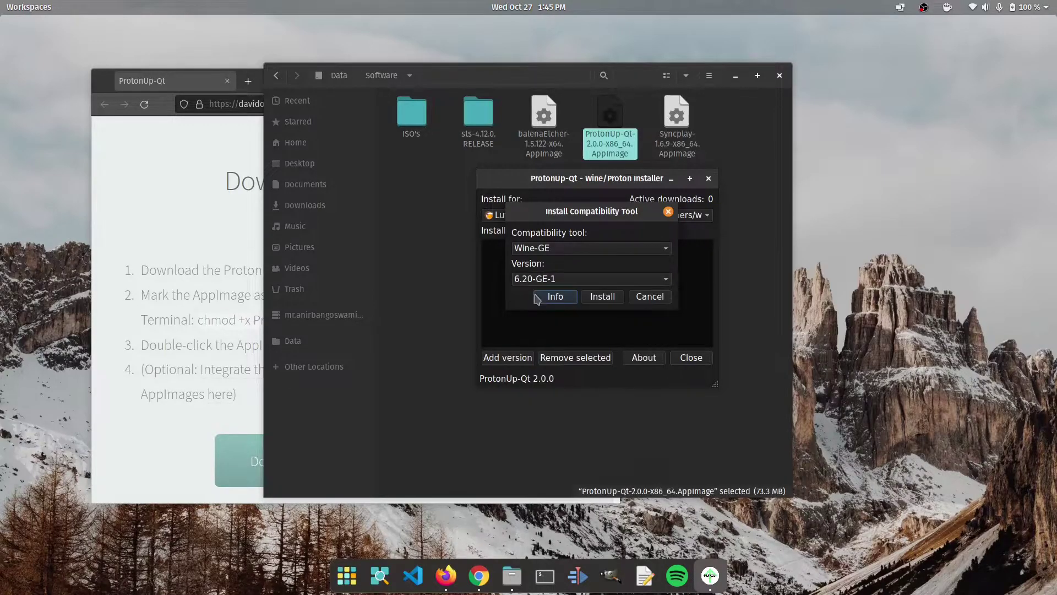
left_click(603, 297)
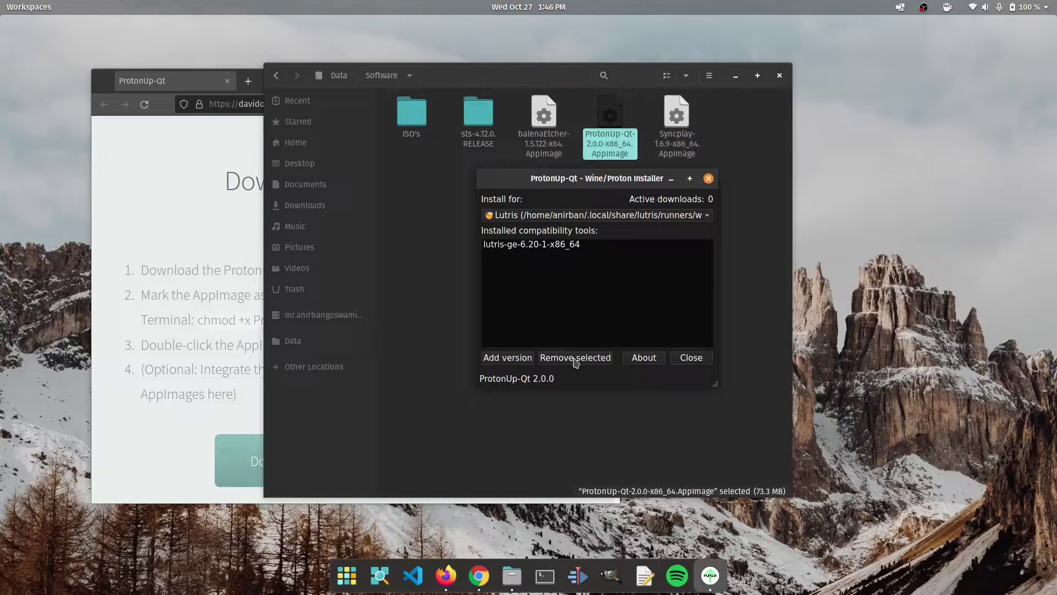
Open and cancel Add version, then close ProtonUp-Qt with lutris-ge-6.20-1-x86_64 installed.
left_click(511, 358)
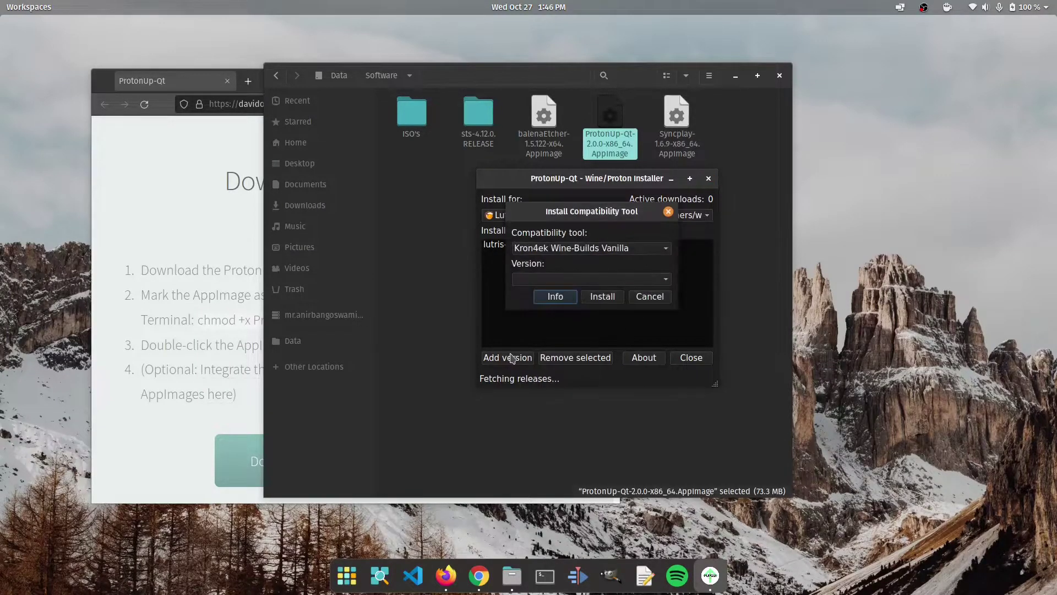
left_click(659, 298)
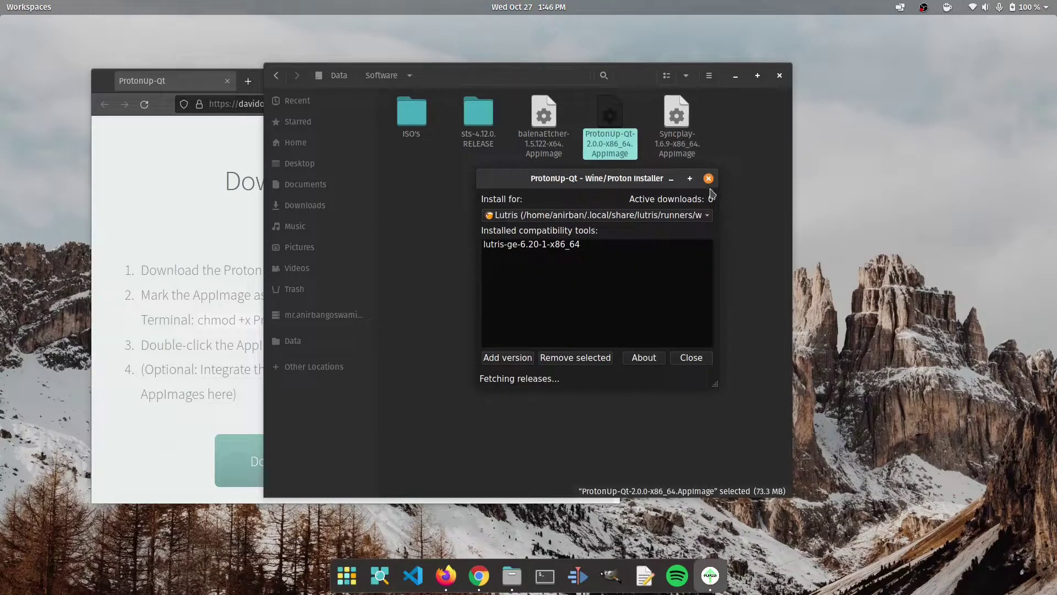
left_click(708, 178)
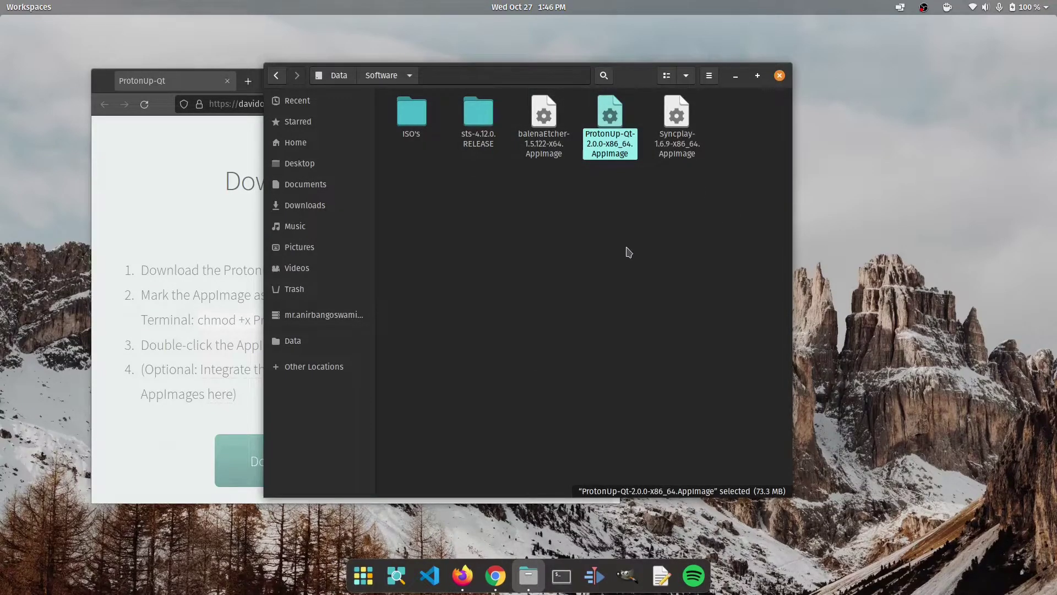
Launch Lutris and save the Wine runner with lutris-ge-6.20-1-x86_64 as its Wine version.
key("super")
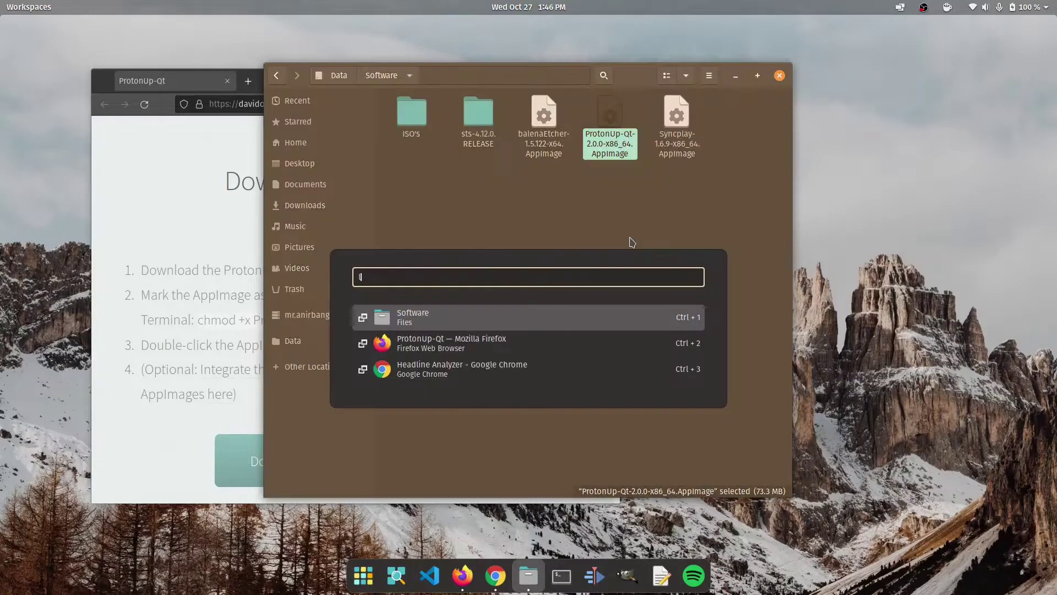
type("lutris")
key("Return")
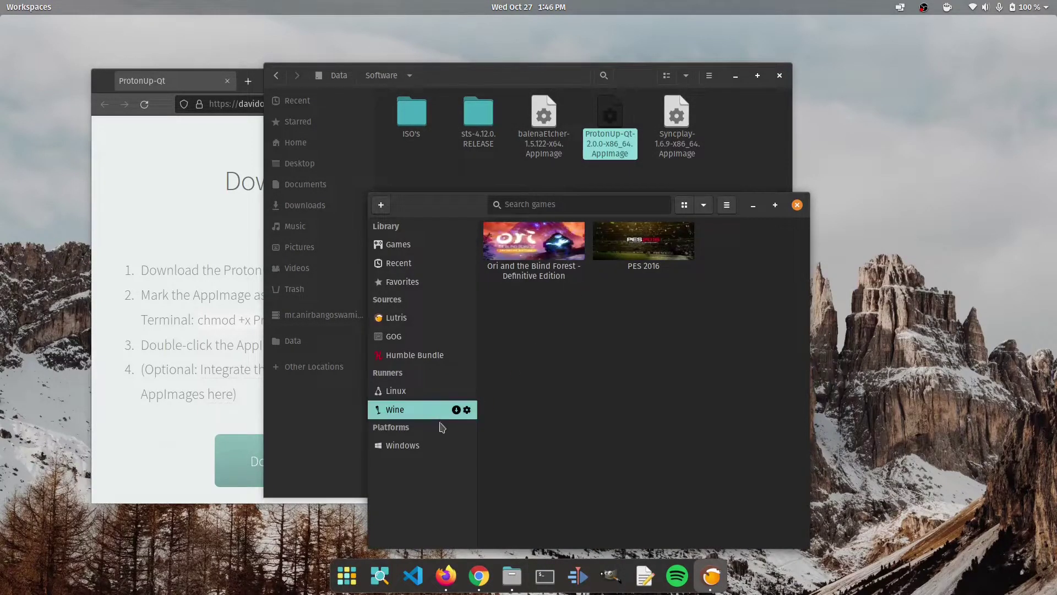
left_click(467, 410)
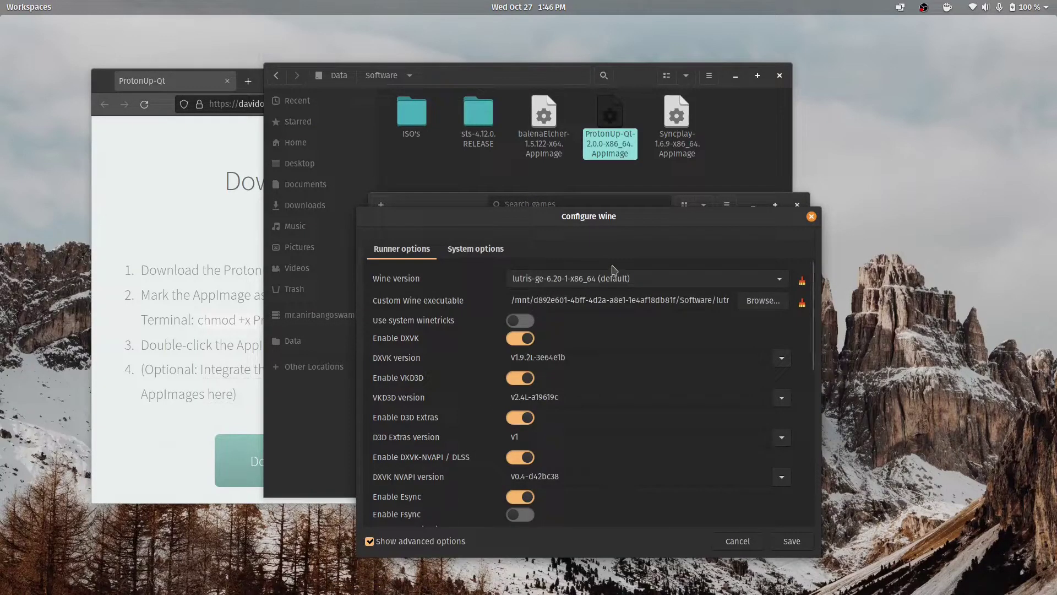
left_click(593, 280)
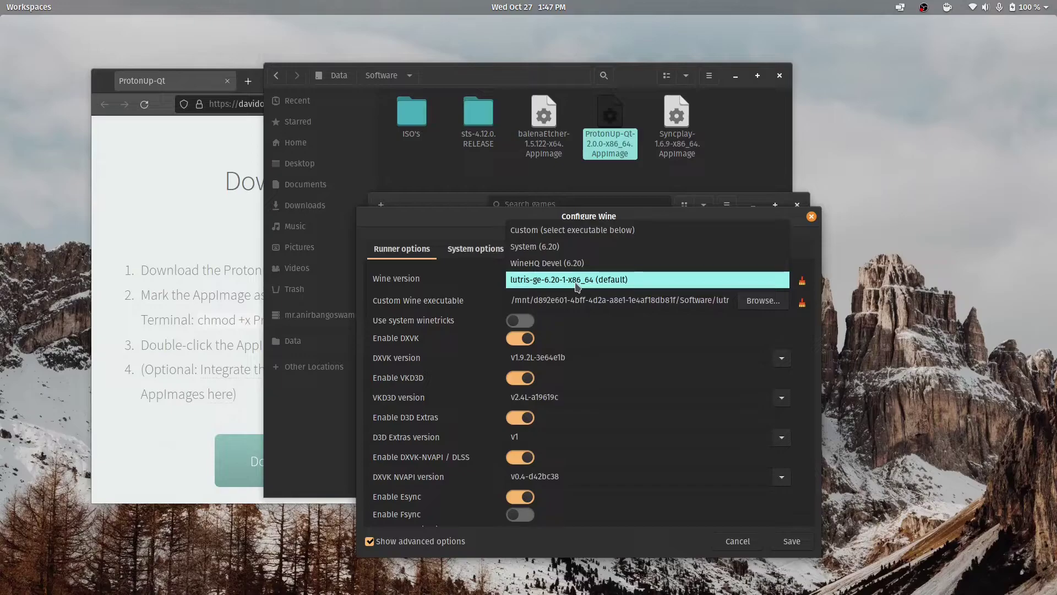
left_click(577, 286)
left_click(793, 542)
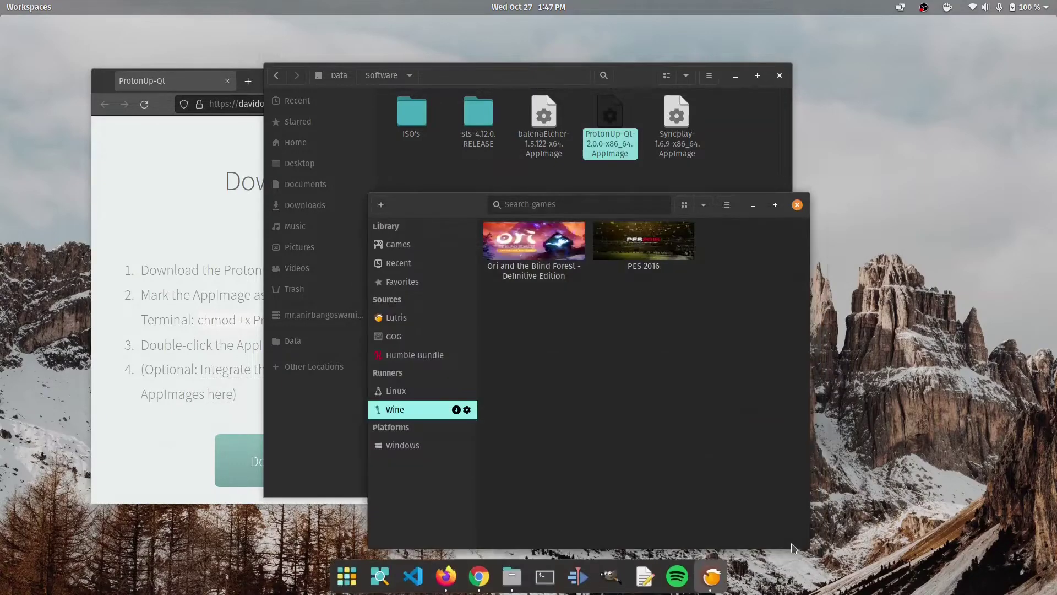
Check Ori and the Blind Forest's runner options use that Wine version, then close Lutris.
left_click(539, 244)
right_click(539, 244)
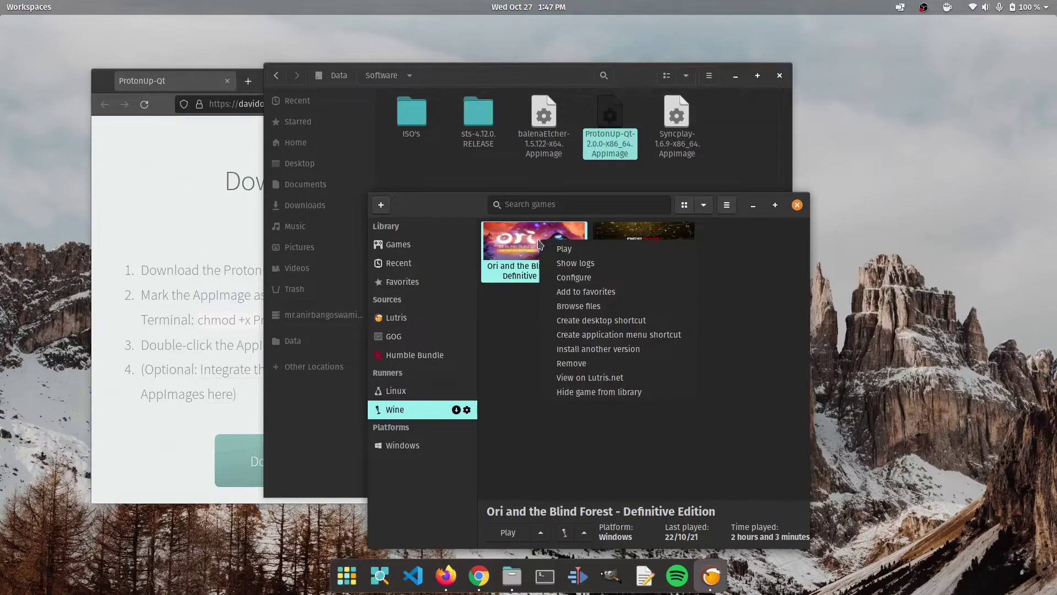
left_click(573, 278)
left_click(518, 251)
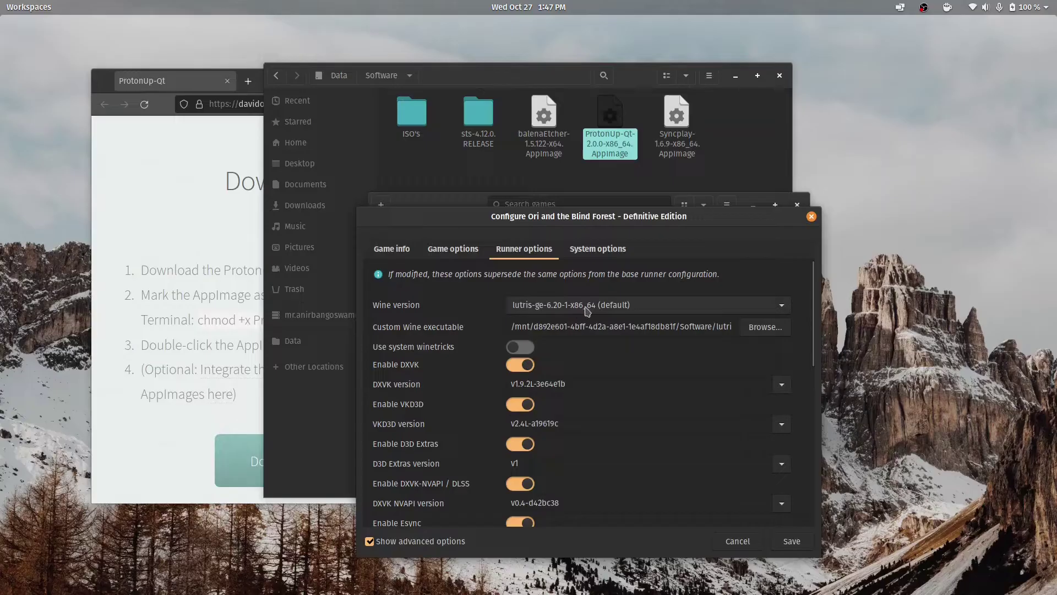
left_click(792, 540)
left_click(797, 205)
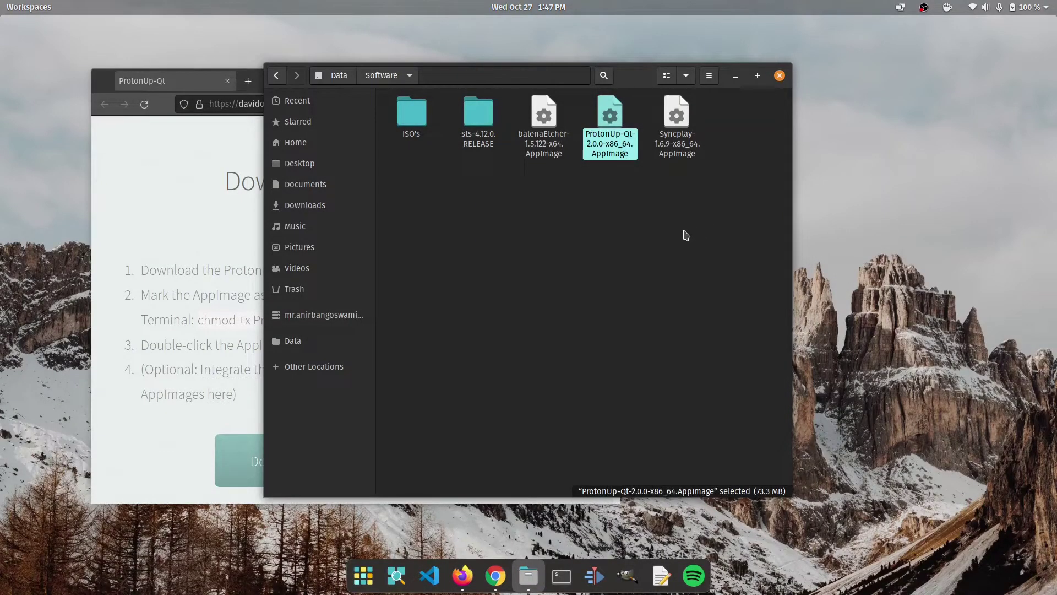
Raise Firefox, scroll the ProtonUp-Qt page to the top, and select its davidotek.github.io address.
left_click(260, 202)
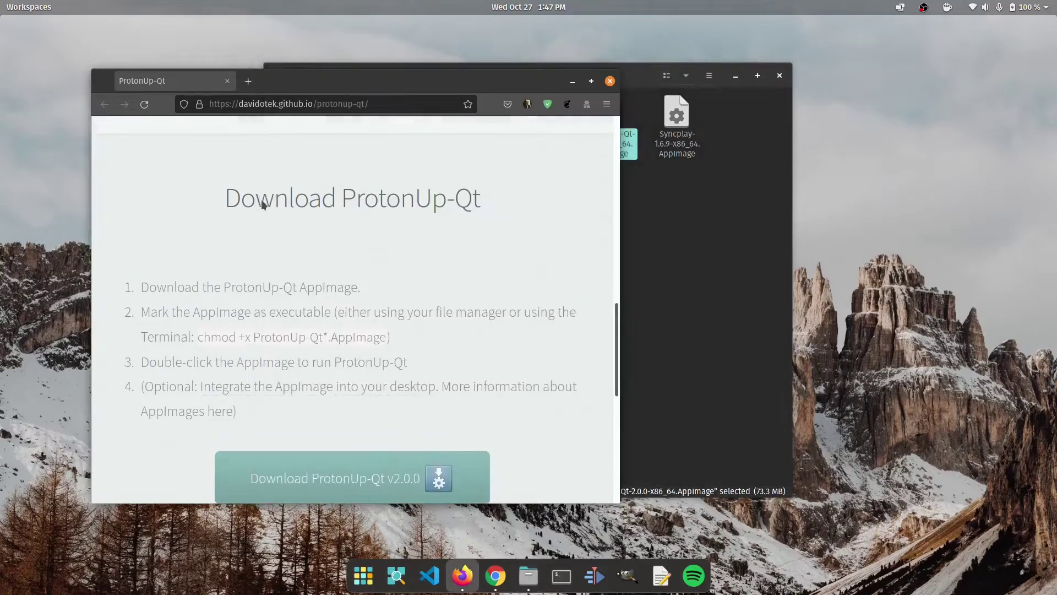
scroll(263, 204, "up", 10)
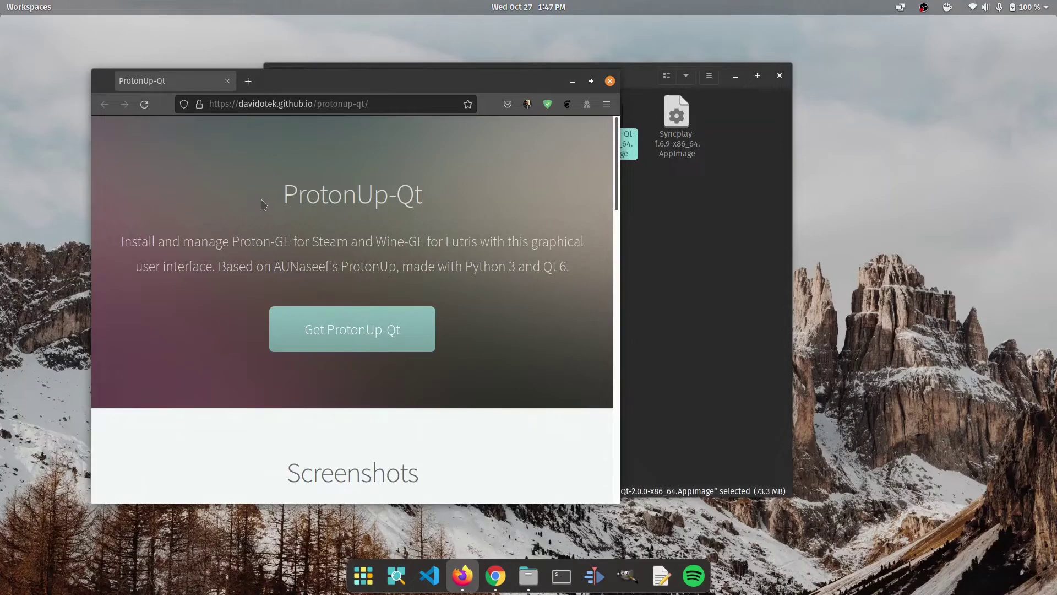
left_click(385, 107)
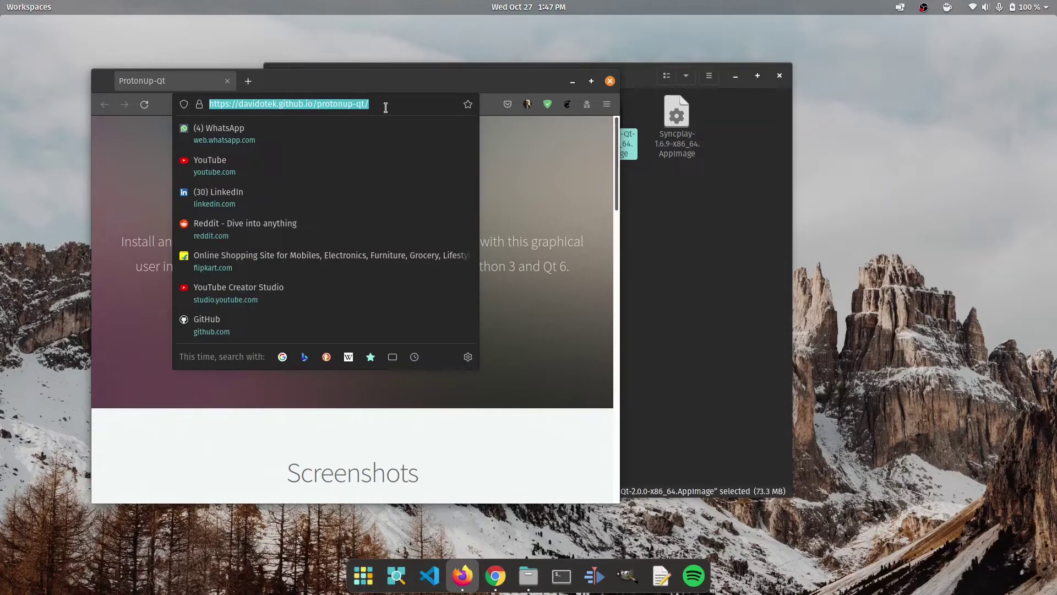